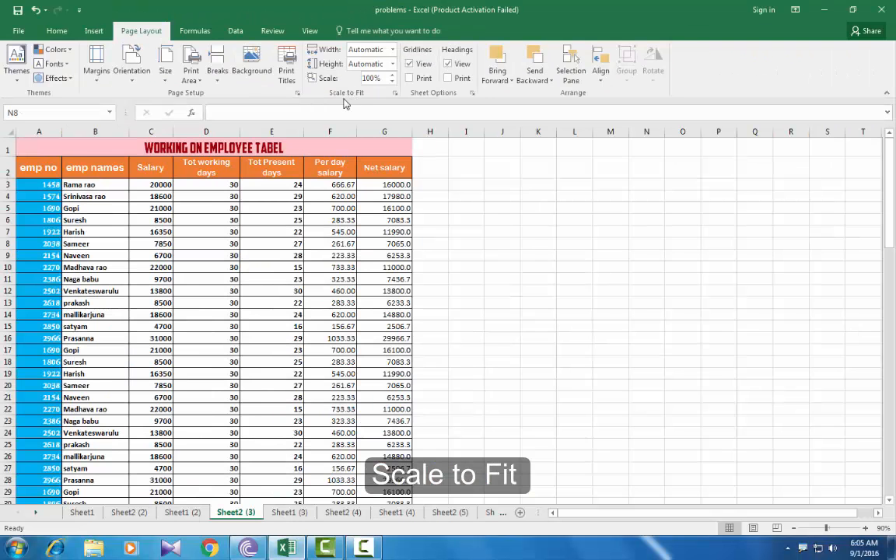
Step: Look through the employee table on Sheet2 (3) from the title row down to its last record
click(485, 259)
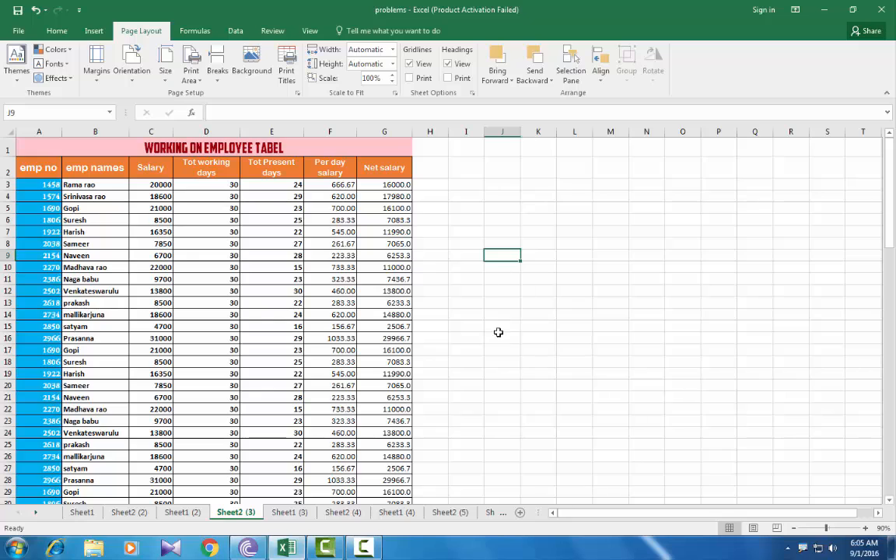
scroll(472, 278, down, 5)
scroll(471, 277, down, 20)
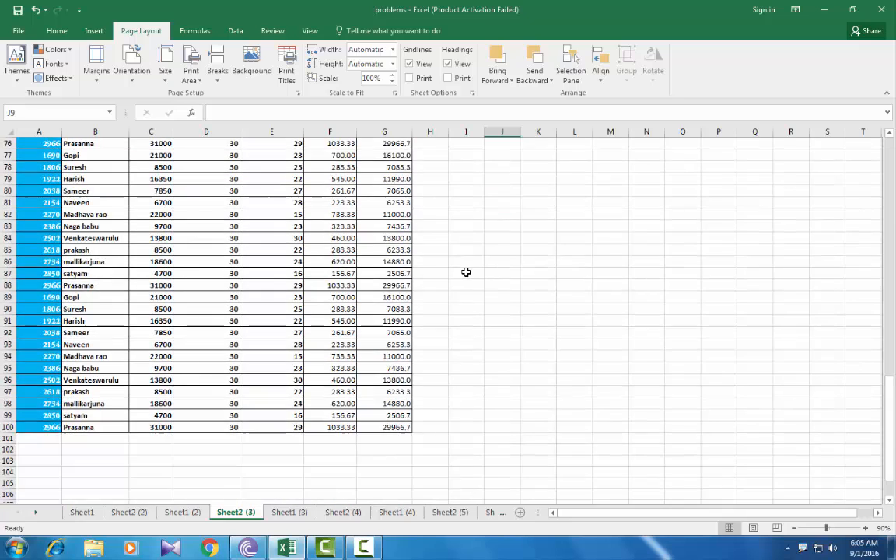
scroll(434, 250, up, 5)
scroll(355, 240, up, 1)
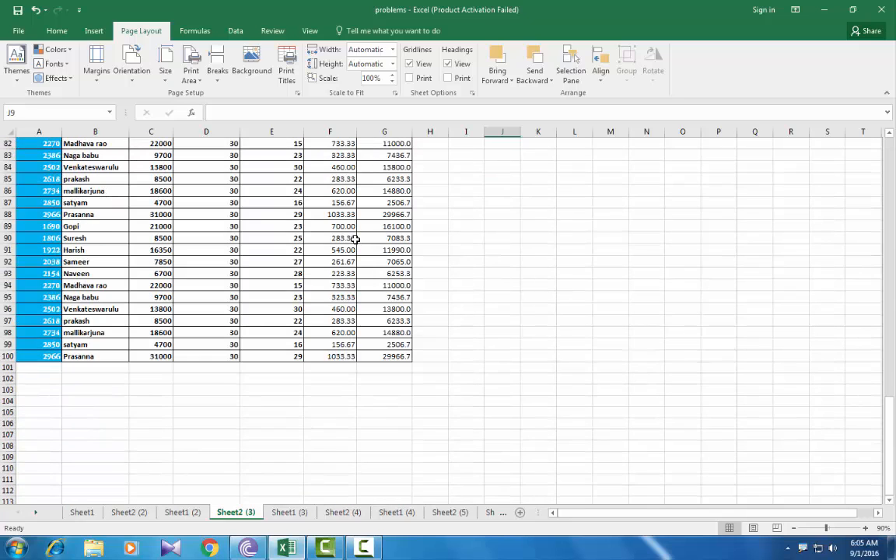
scroll(355, 238, up, 20)
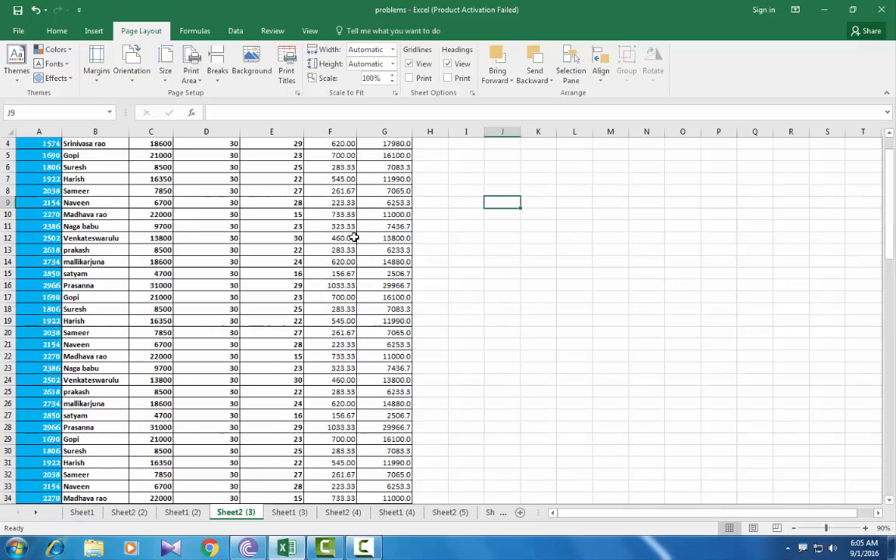
scroll(355, 238, up, 1)
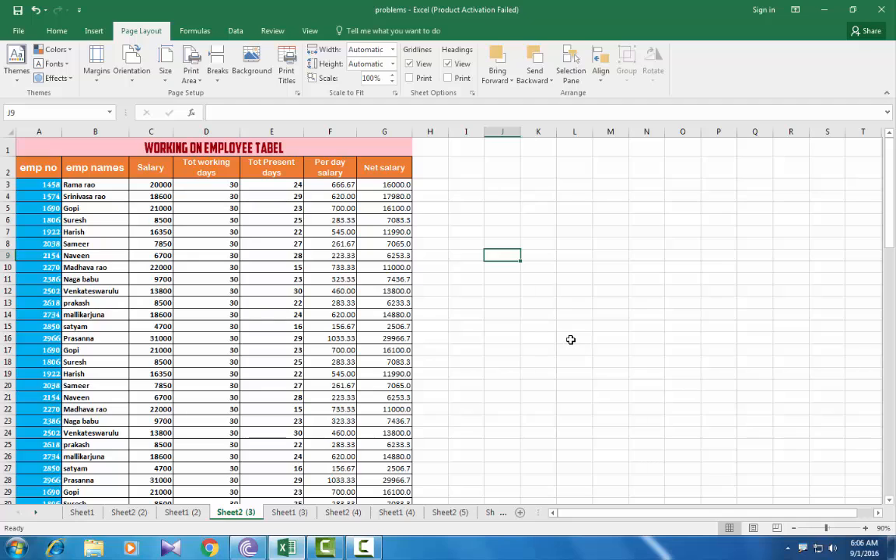
click(680, 347)
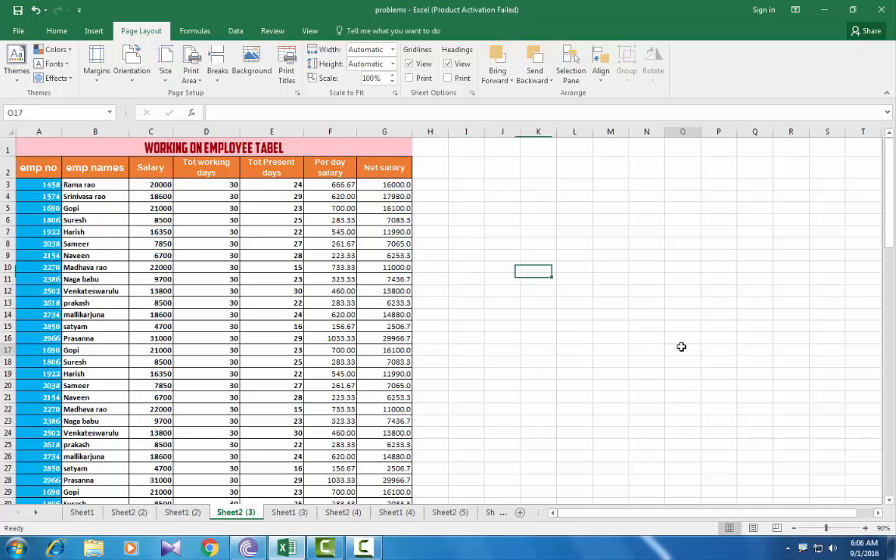
click(610, 314)
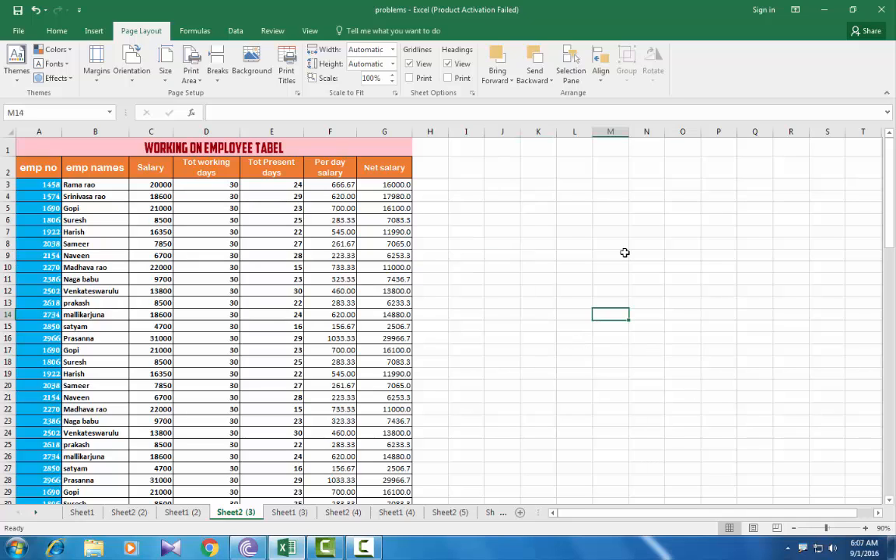
Step: Preview how the employee table prints with default scaling, and return to the worksheet
click(23, 33)
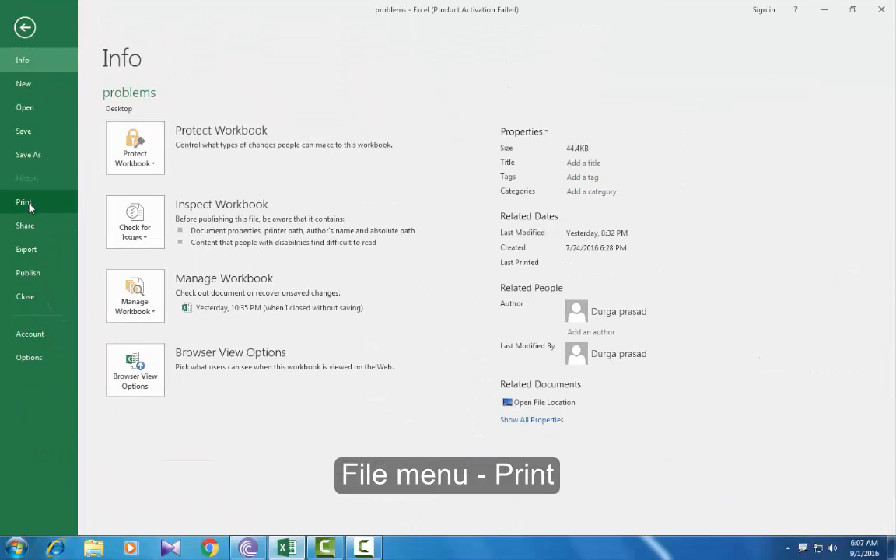
click(24, 203)
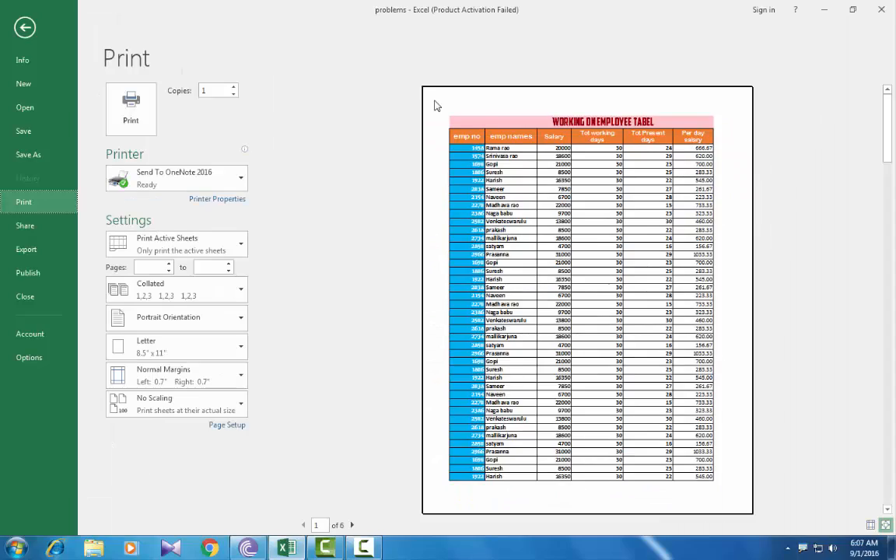
click(26, 31)
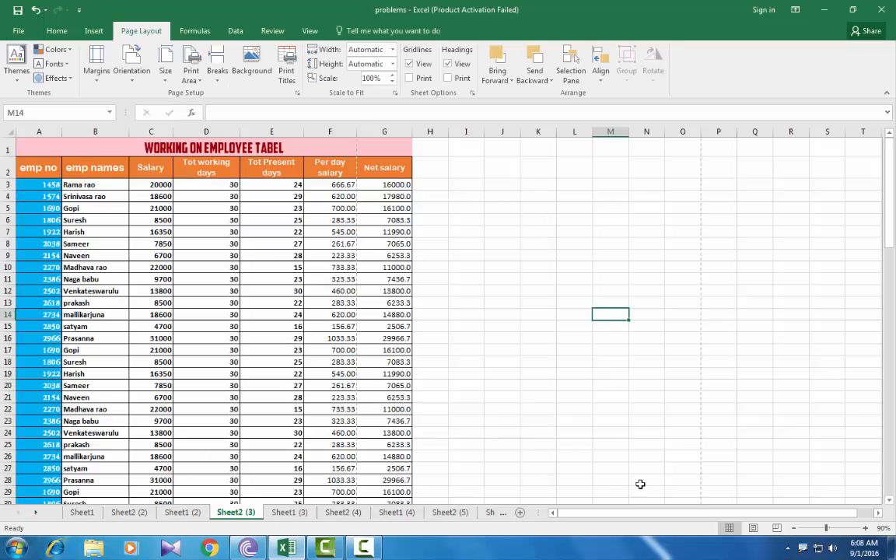
Step: Examine where the dashed page-break lines cut across the employee table
click(794, 528)
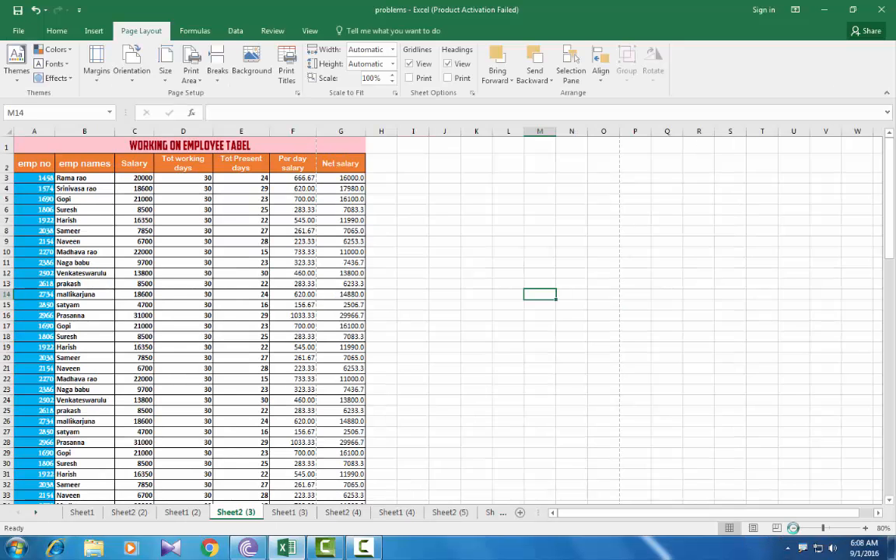
click(794, 528)
click(794, 528)
click(794, 529)
click(794, 528)
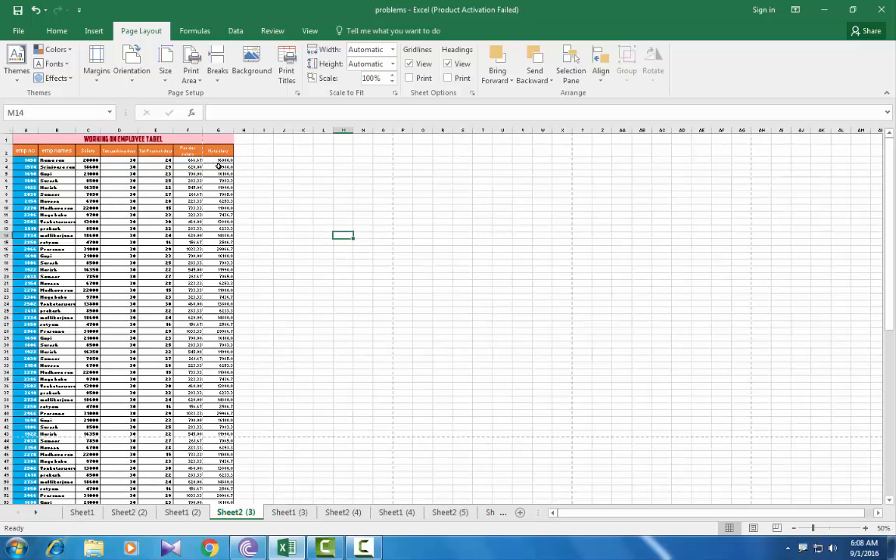
click(866, 528)
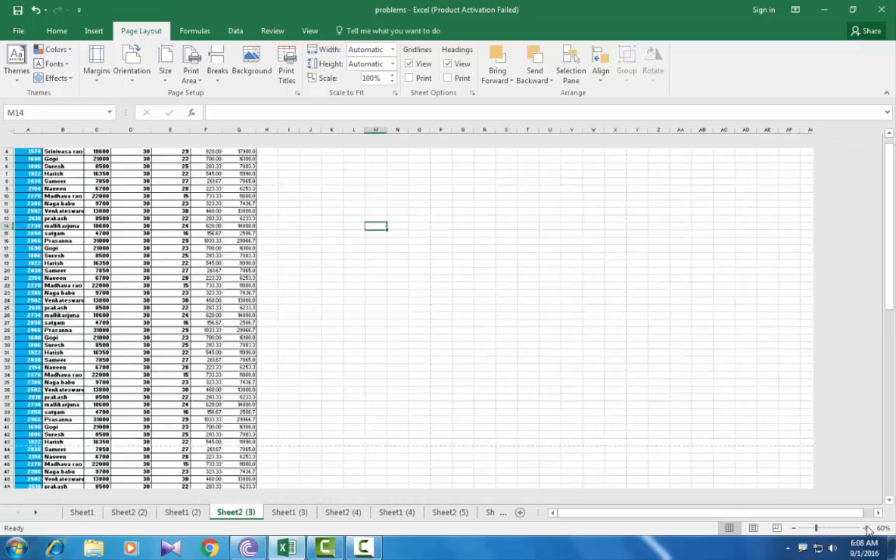
click(866, 528)
click(866, 528)
click(866, 529)
scroll(306, 255, up, 4)
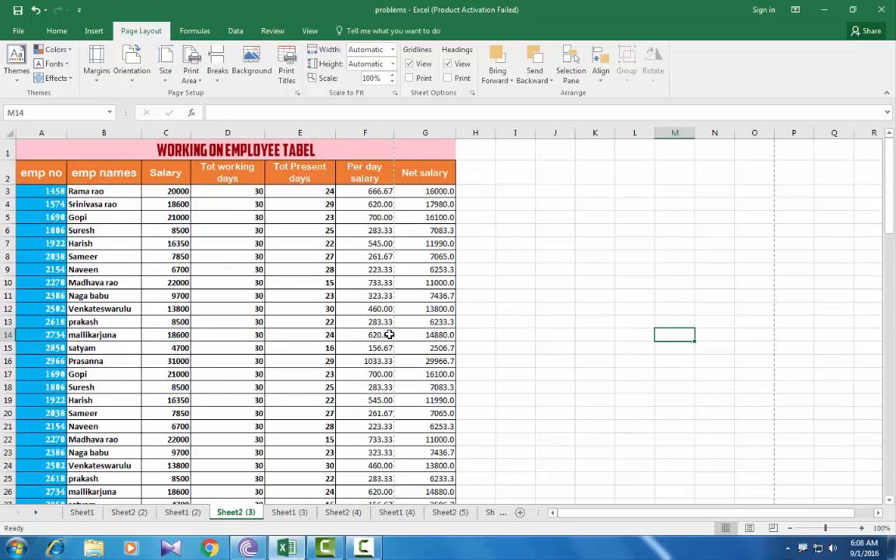
Step: Narrow columns B through E so that the Net salary column falls within the first page's width
drag(332, 133, 246, 133)
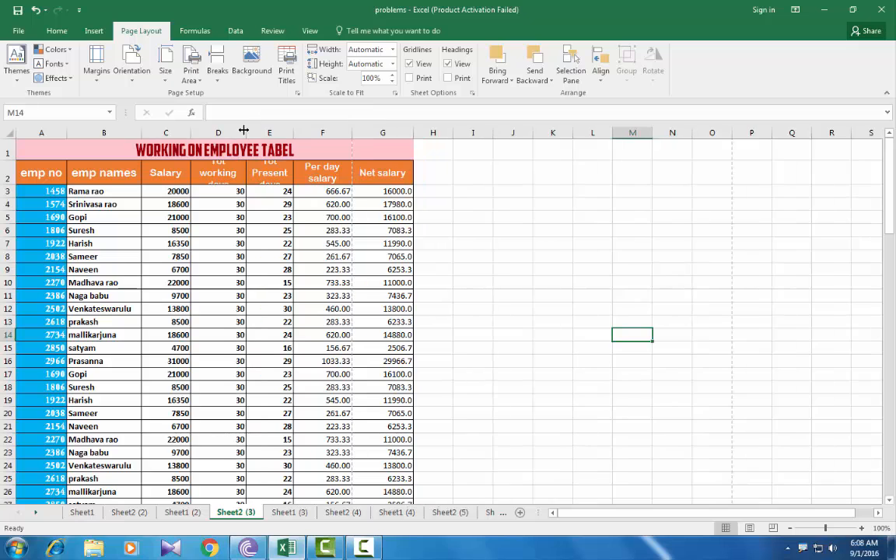
drag(189, 134, 133, 133)
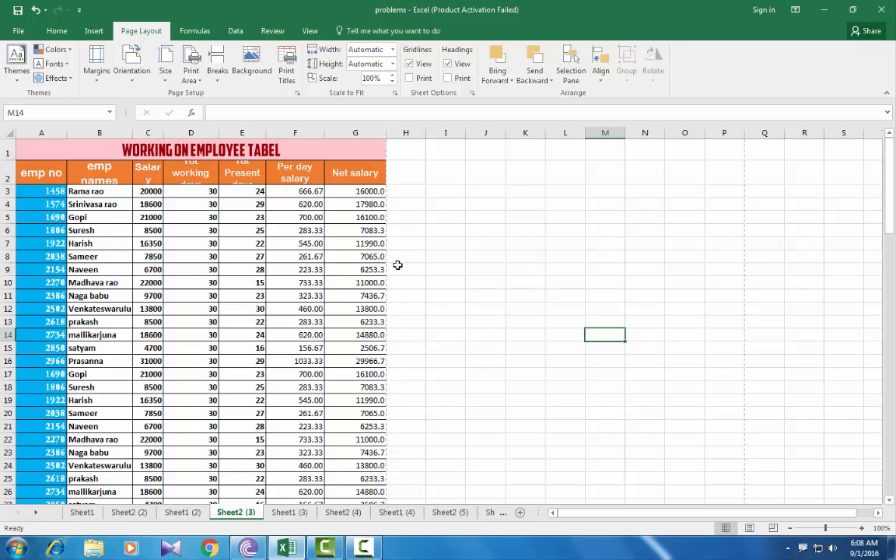
Step: Preview the narrowed table's printout, look through its pages, and return to the worksheet
click(14, 33)
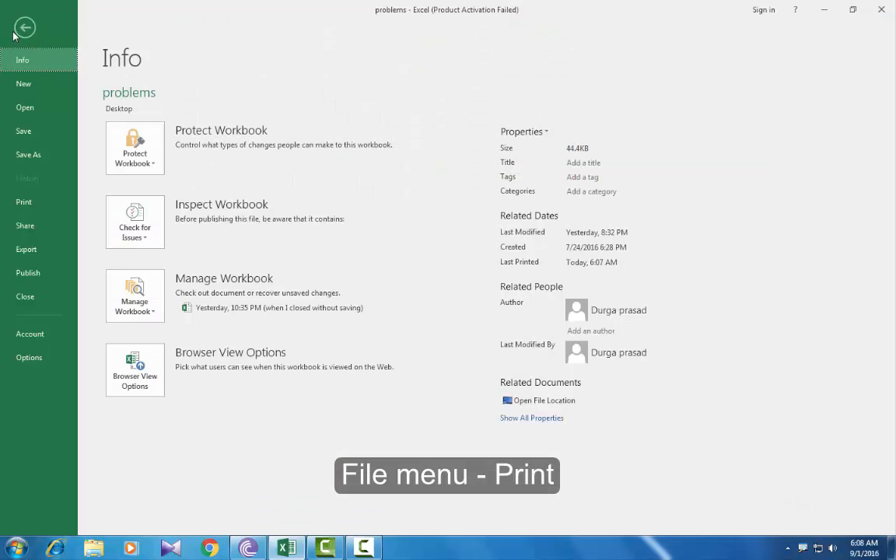
click(39, 203)
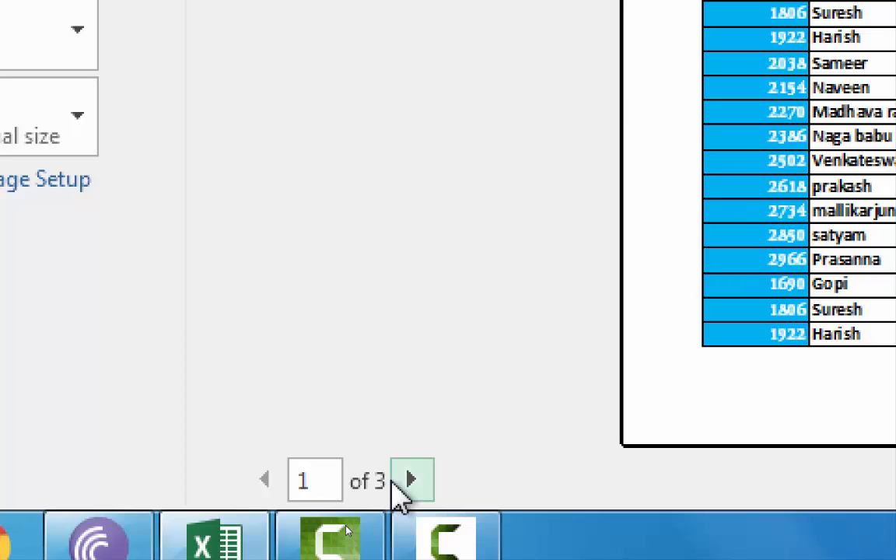
scroll(599, 317, down, 5)
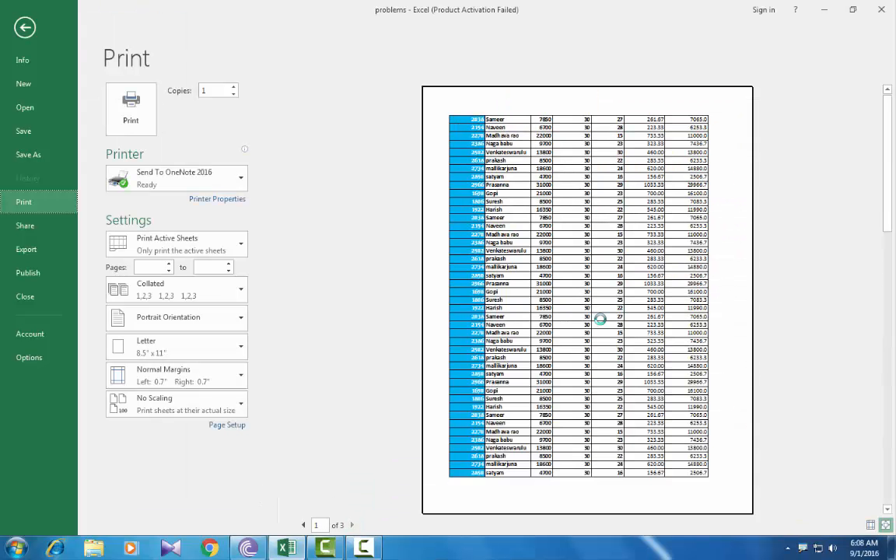
scroll(600, 317, up, 5)
click(23, 29)
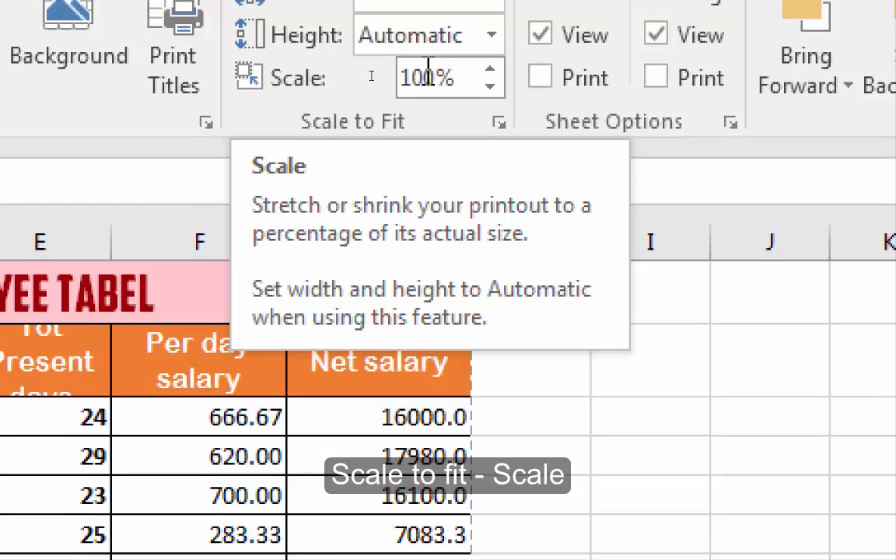
Step: Reduce the worksheet's print scale to 80%
click(489, 88)
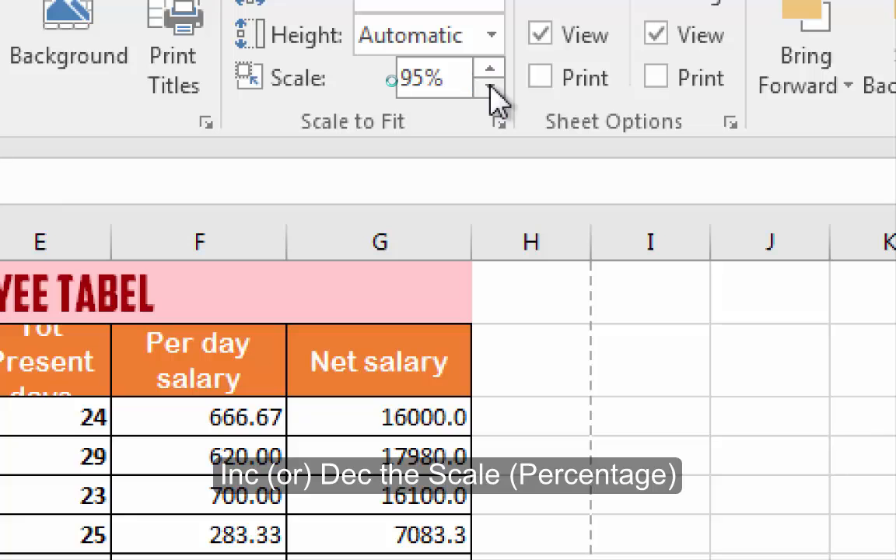
click(490, 87)
click(489, 87)
click(489, 87)
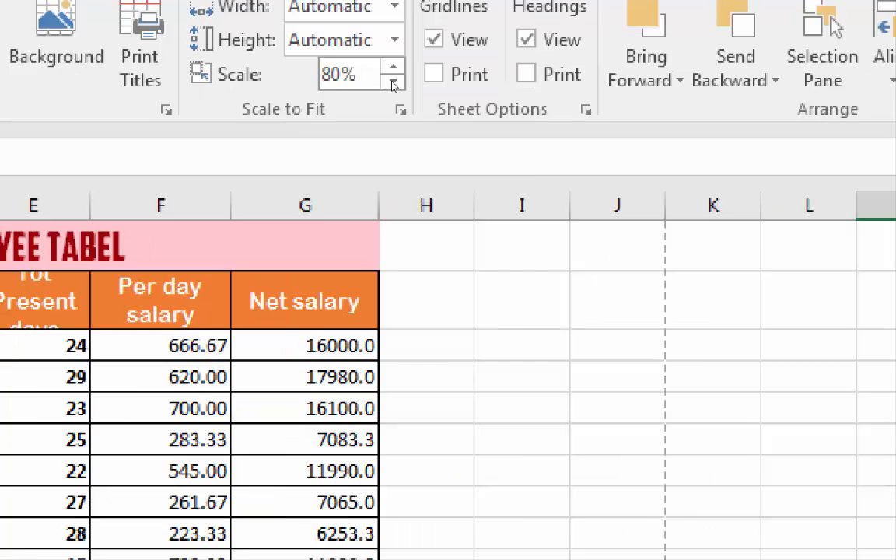
Step: Preview the printout at the 80% scale and return to the worksheet
click(16, 33)
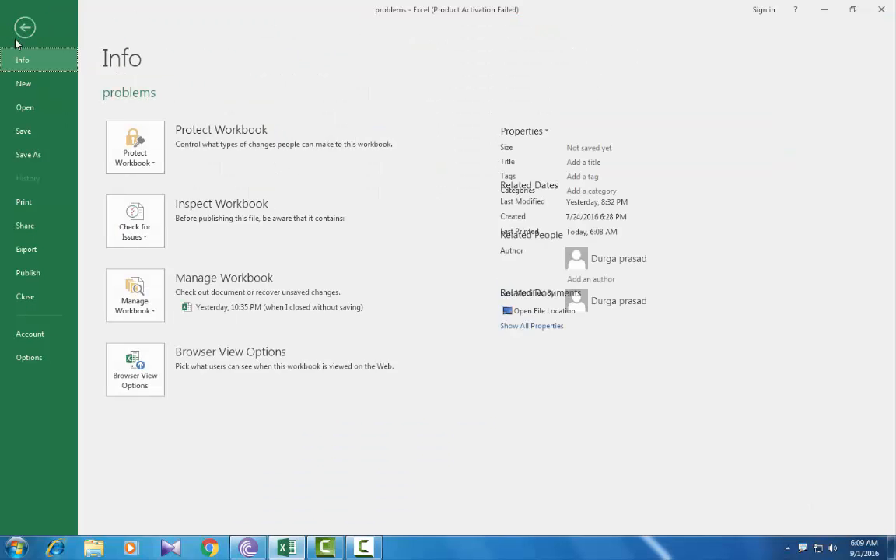
click(23, 201)
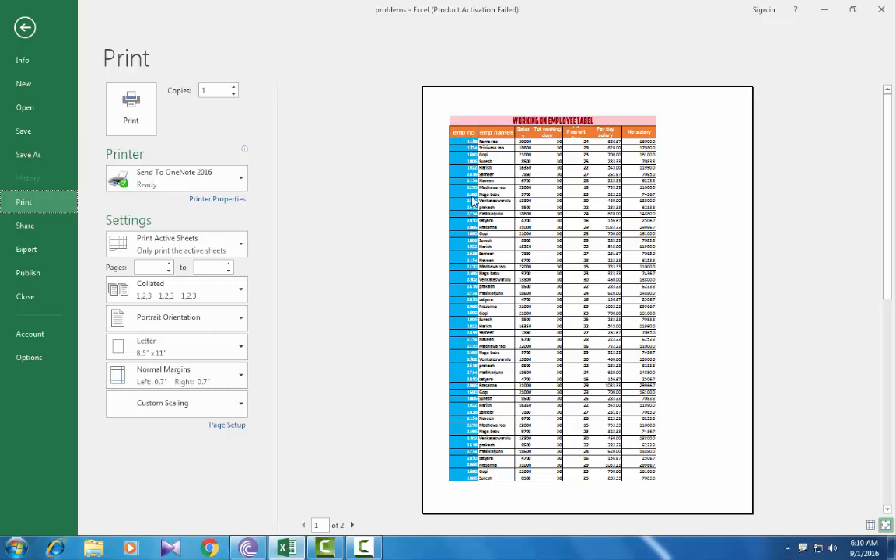
click(24, 30)
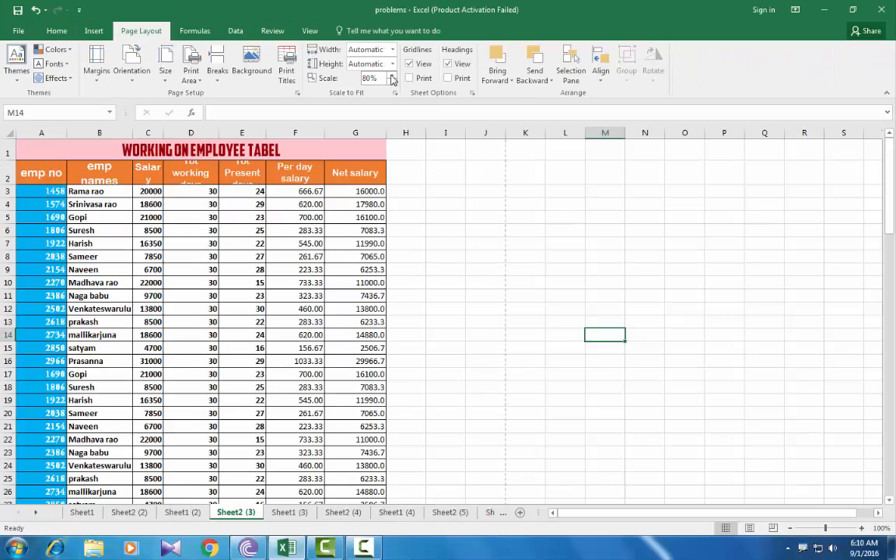
Step: Increase the worksheet's print scale to 145%
click(394, 76)
click(393, 75)
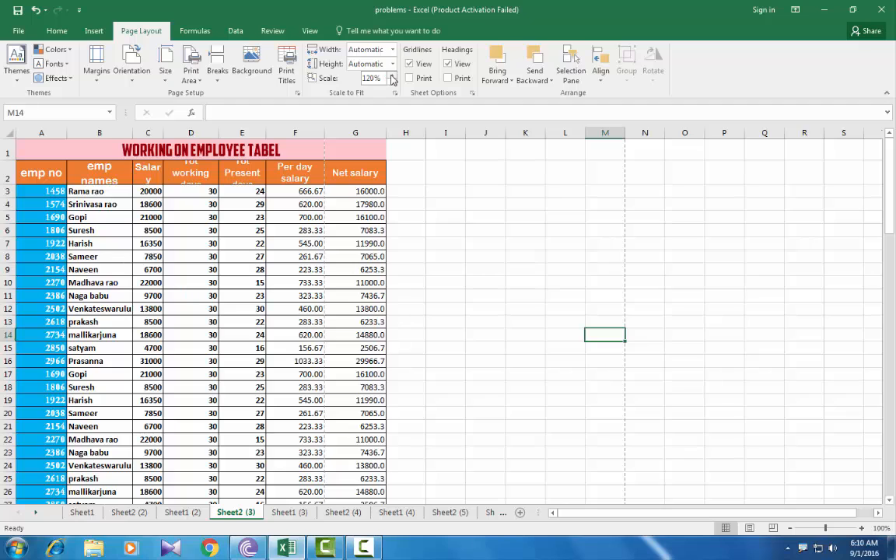
click(392, 75)
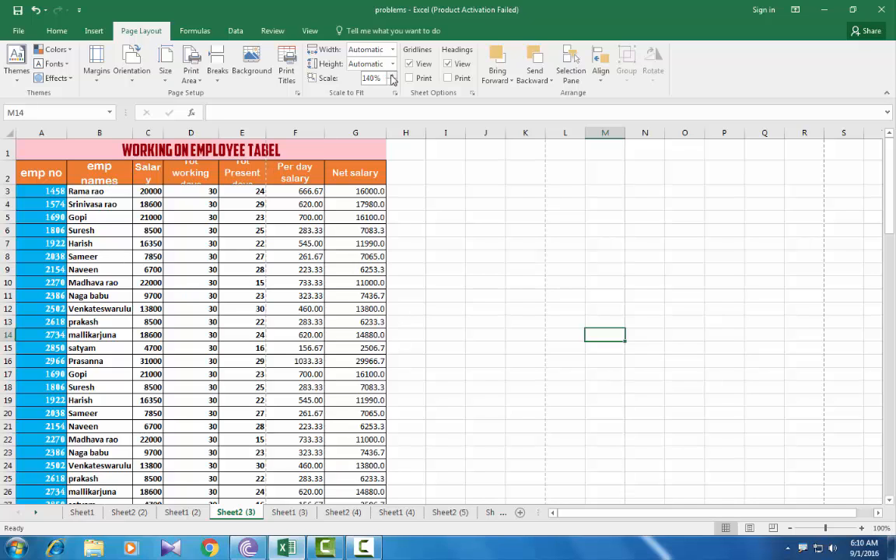
Step: Preview the printout at the 145% scale and return to the worksheet
click(18, 32)
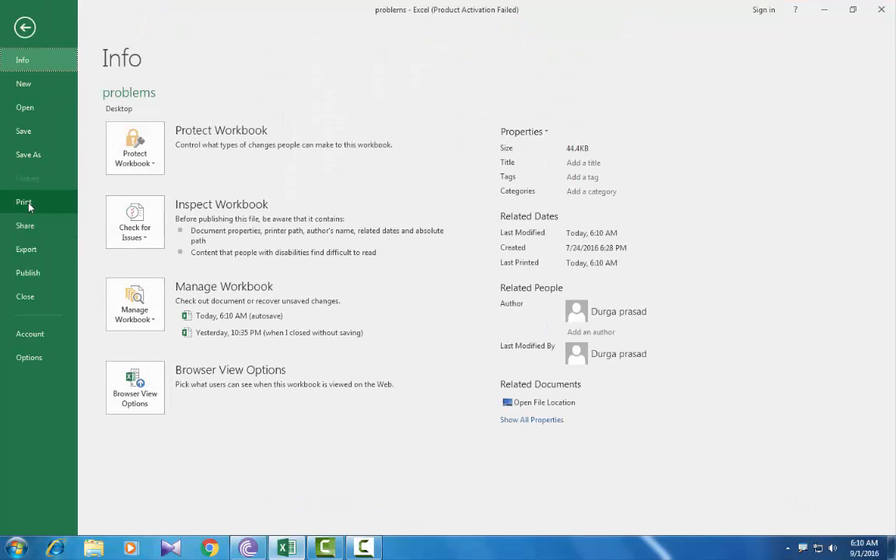
click(27, 204)
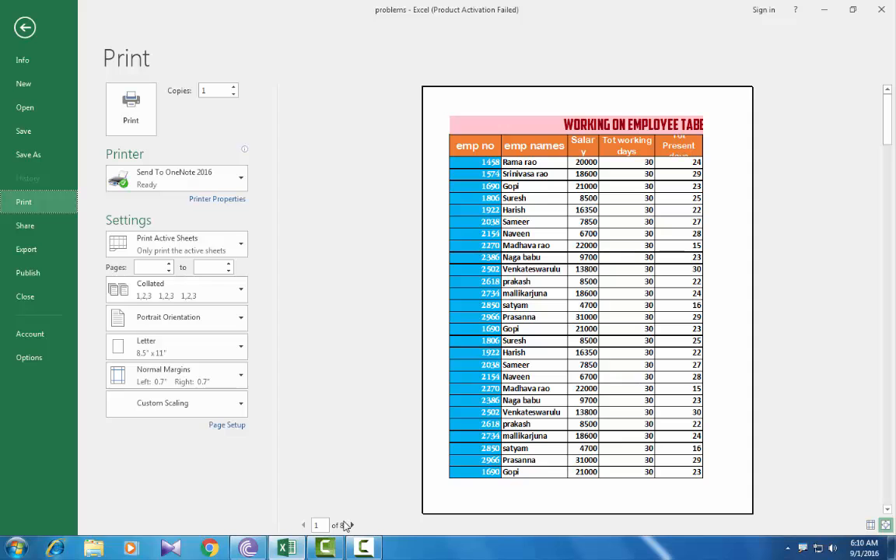
click(26, 29)
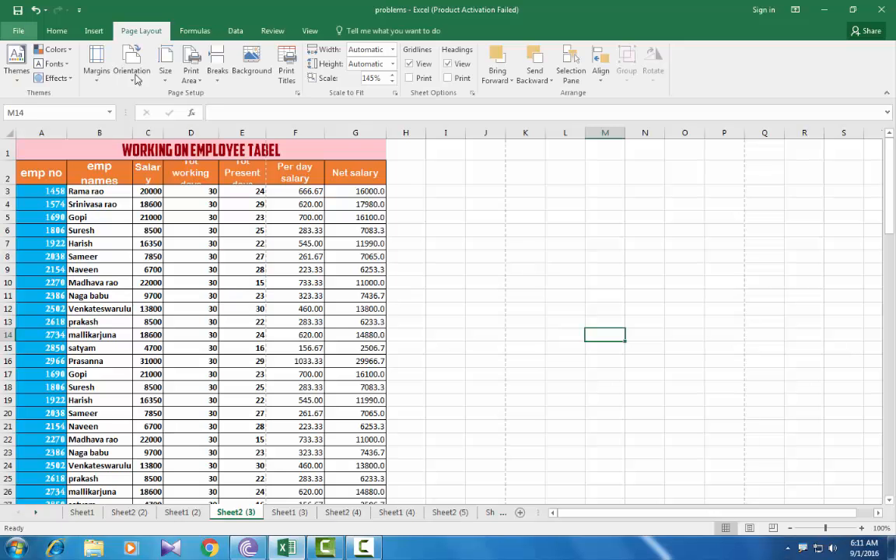
Step: Set the print scale back to 100% and fit the printout's width to 2 pages
click(392, 82)
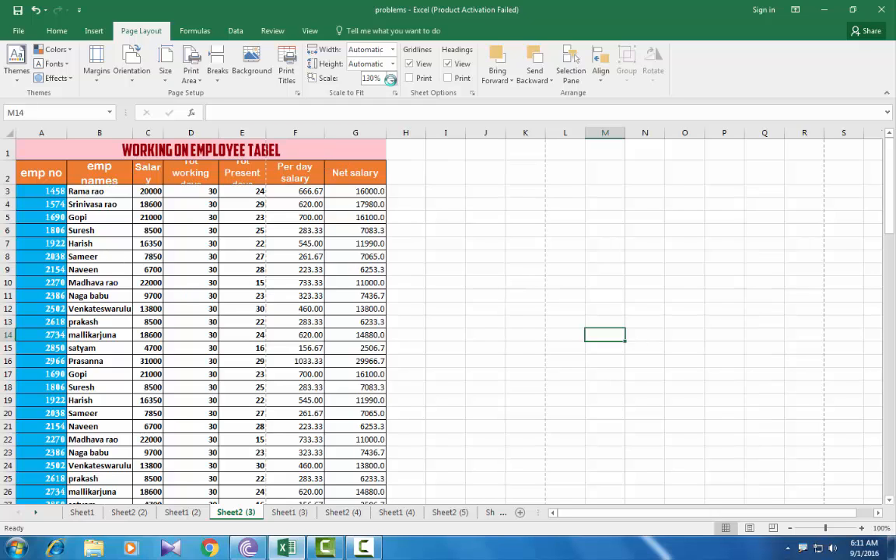
click(392, 82)
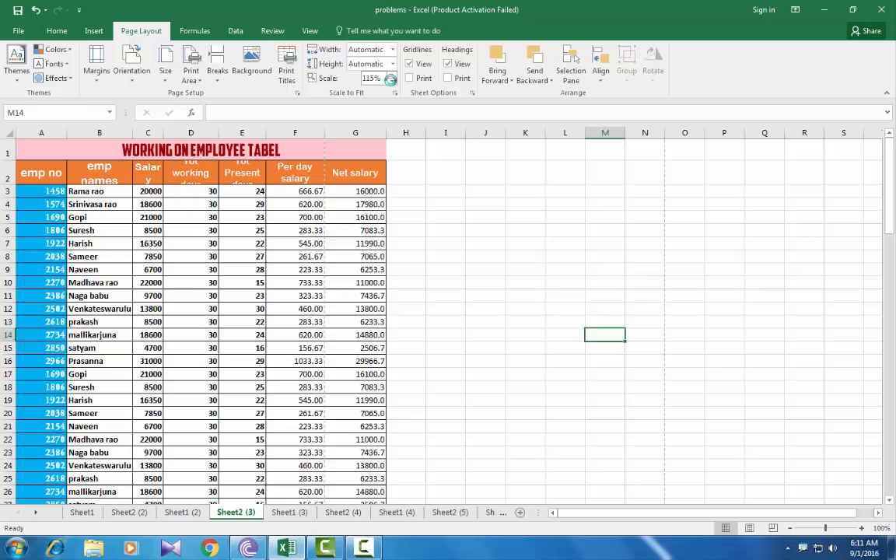
click(392, 82)
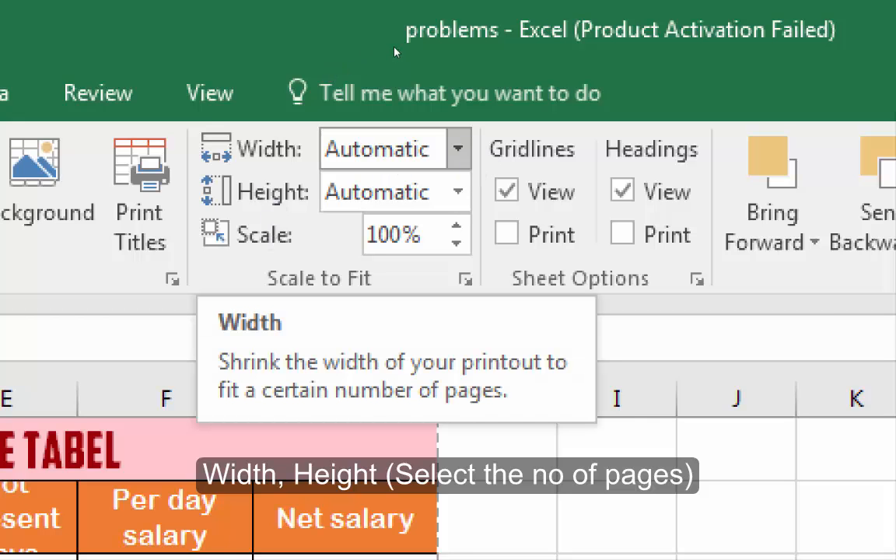
click(459, 149)
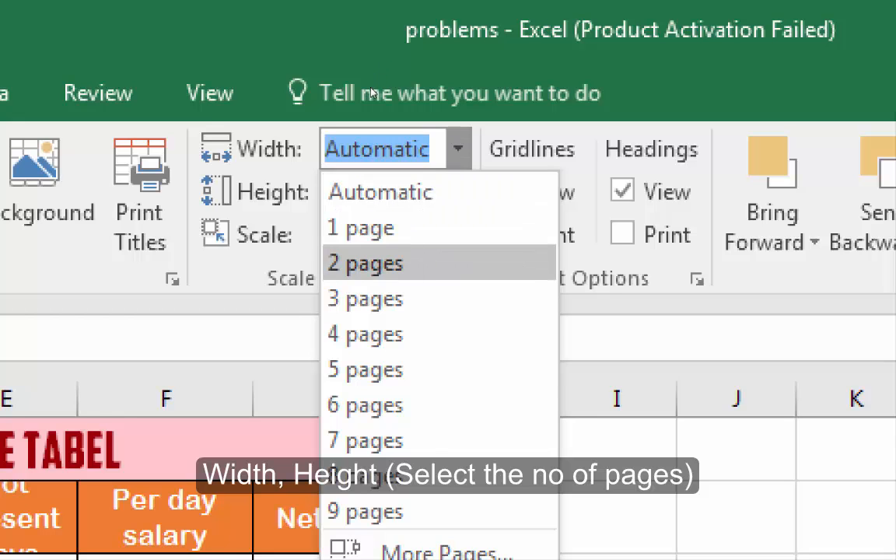
click(365, 262)
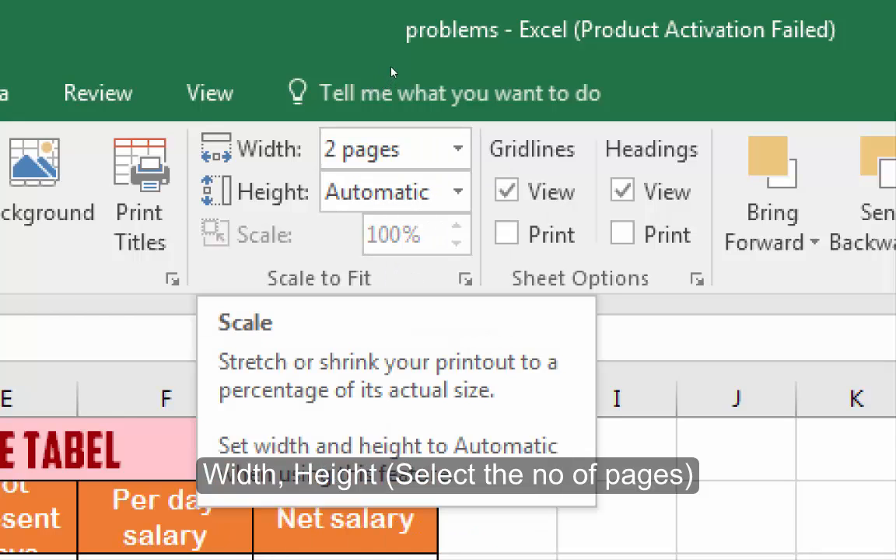
Step: Fit the printout's height to 2 pages and check the result in the print preview before returning to the worksheet
click(458, 192)
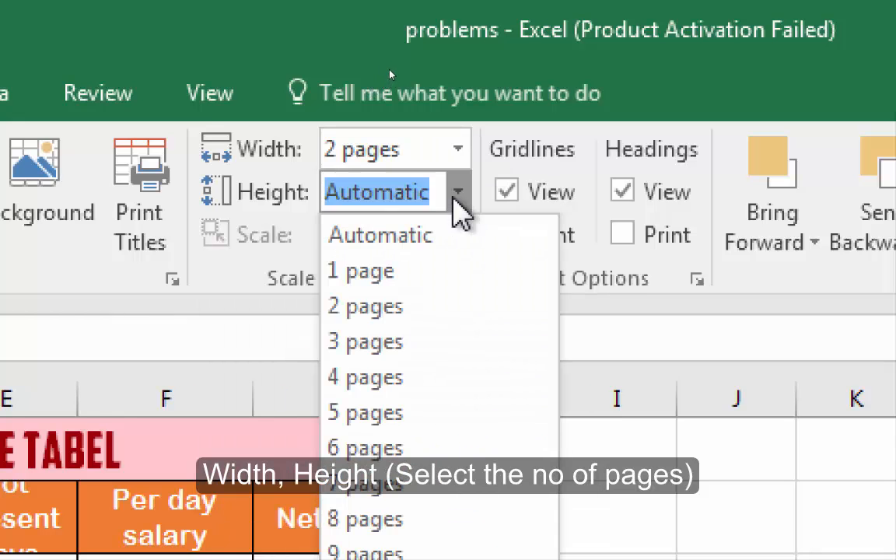
click(413, 307)
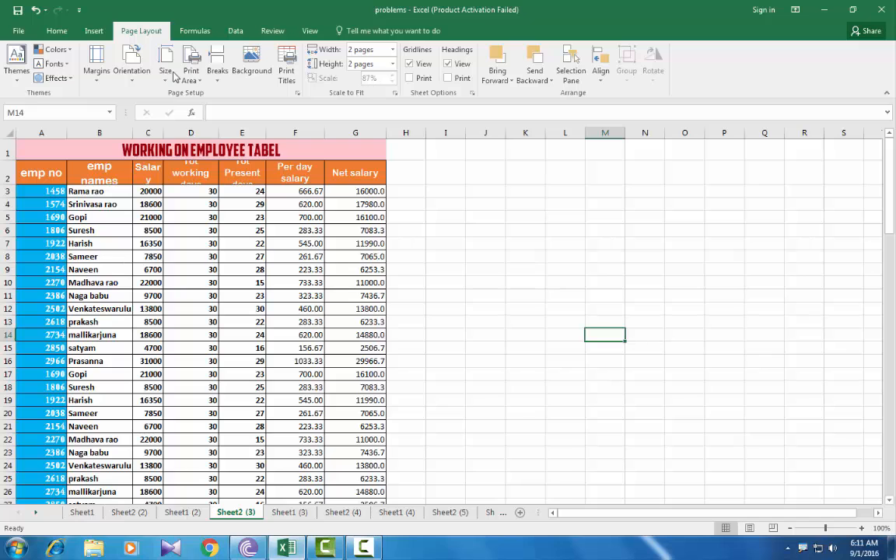
click(18, 30)
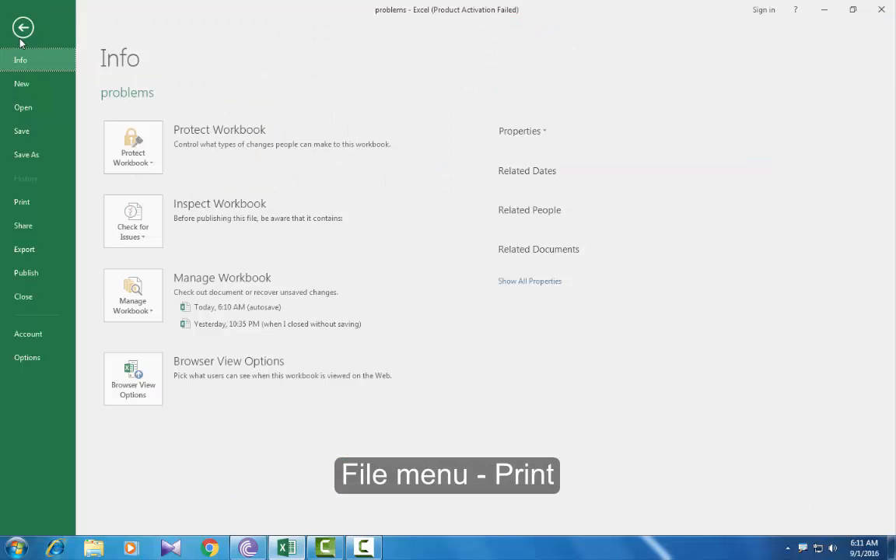
click(26, 202)
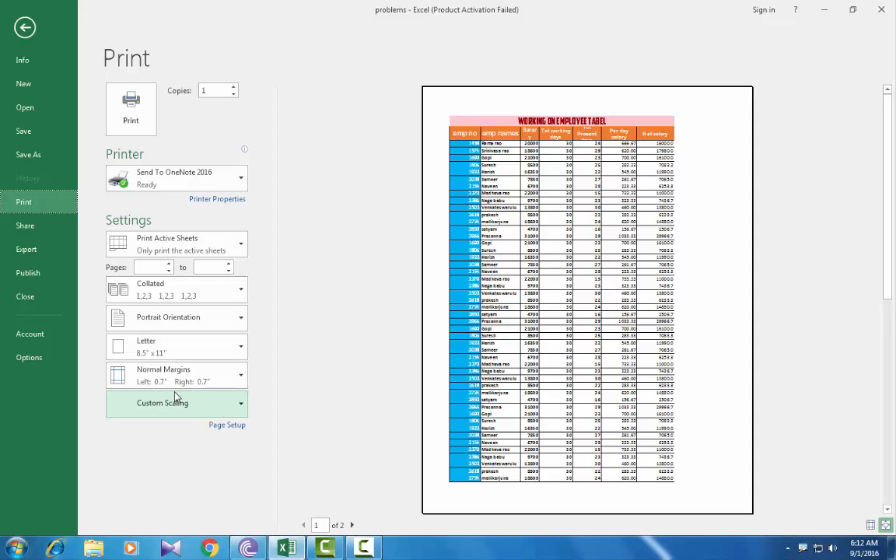
click(23, 31)
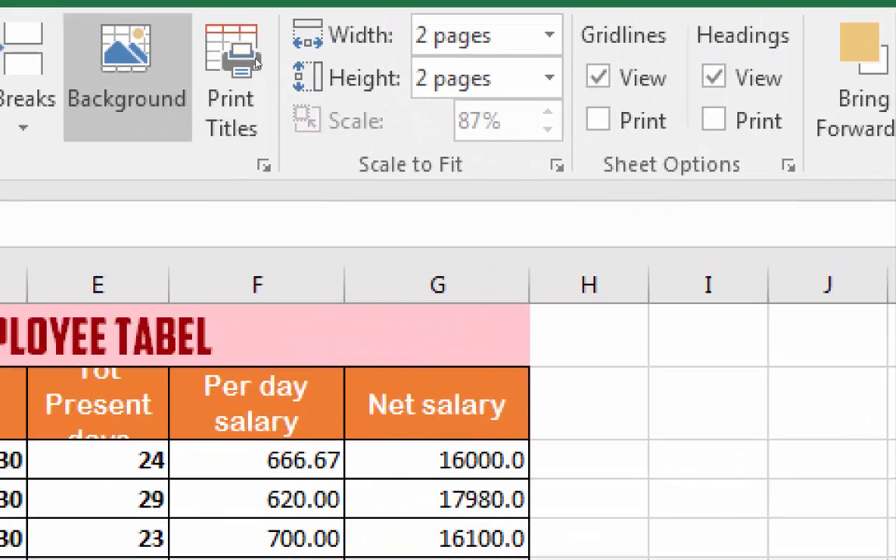
Step: Apply the Penguins image from the offline Sample Pictures folder as the sheet background and delete that background again
click(117, 66)
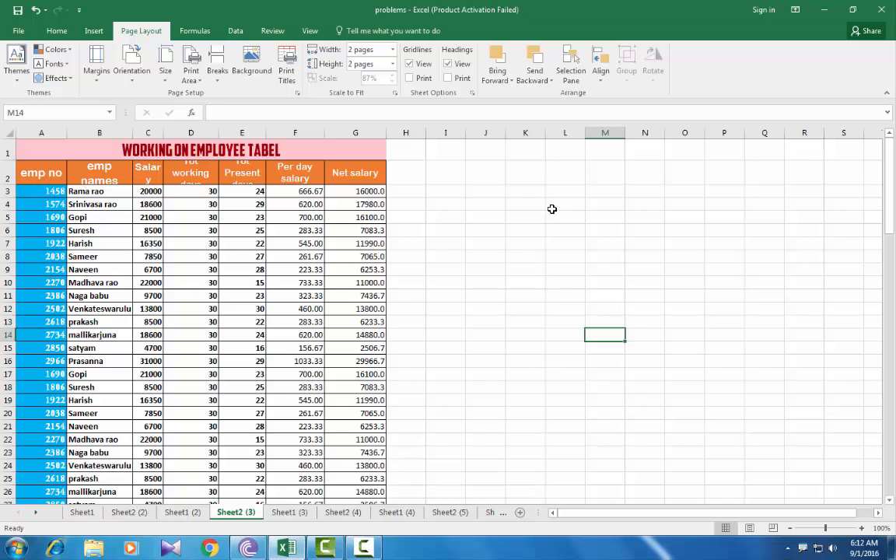
click(251, 62)
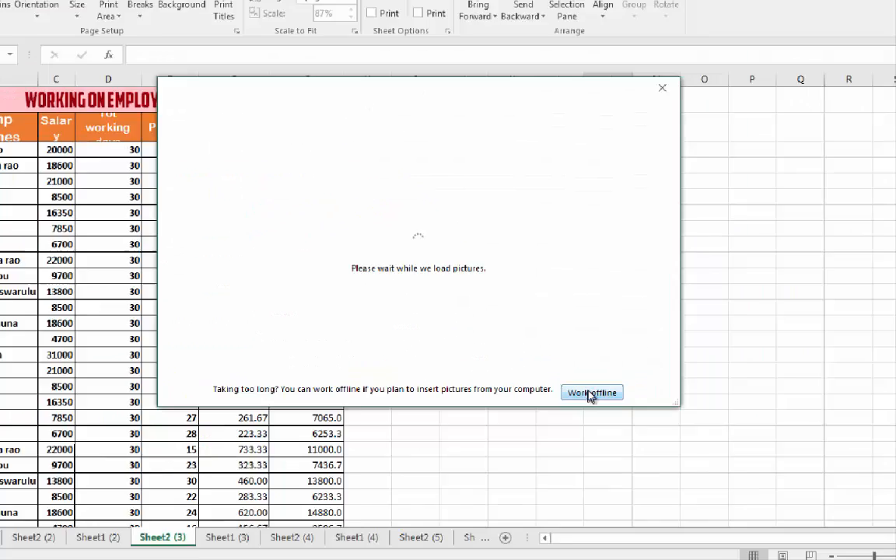
click(591, 393)
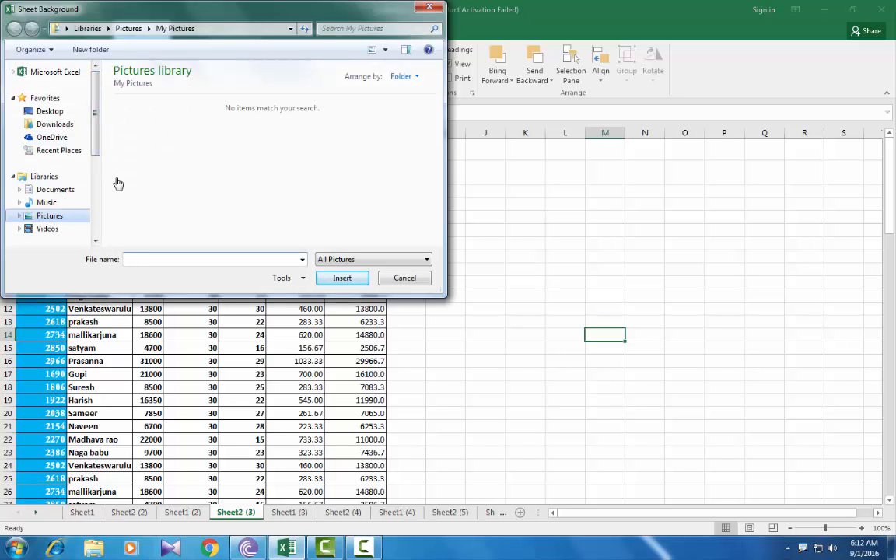
double_click(142, 134)
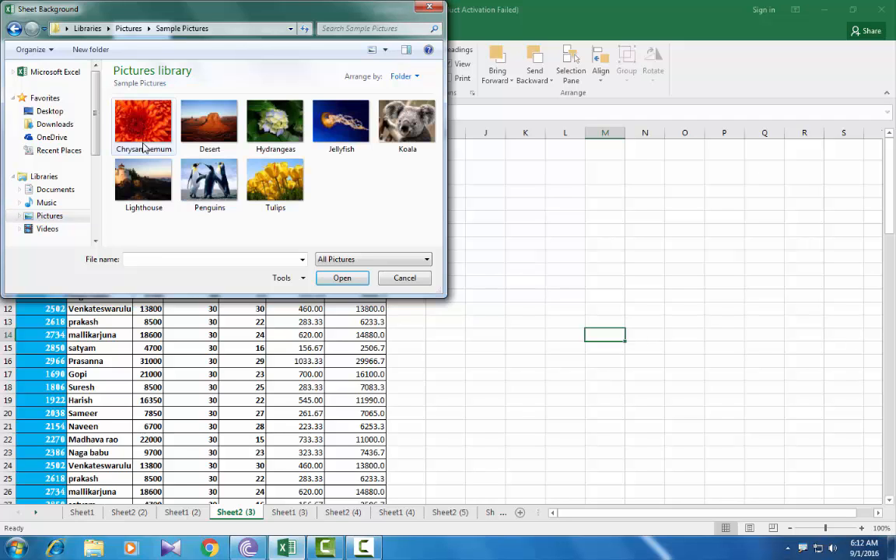
click(209, 180)
click(342, 278)
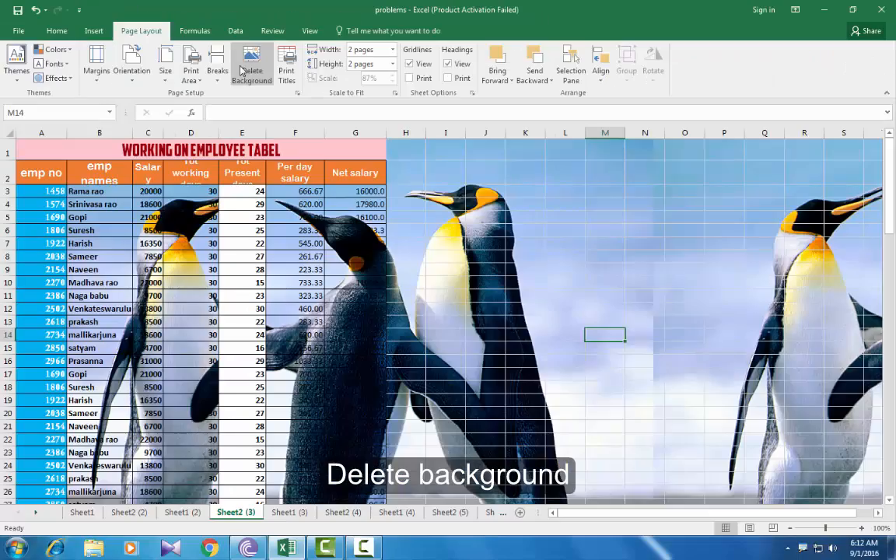
click(242, 70)
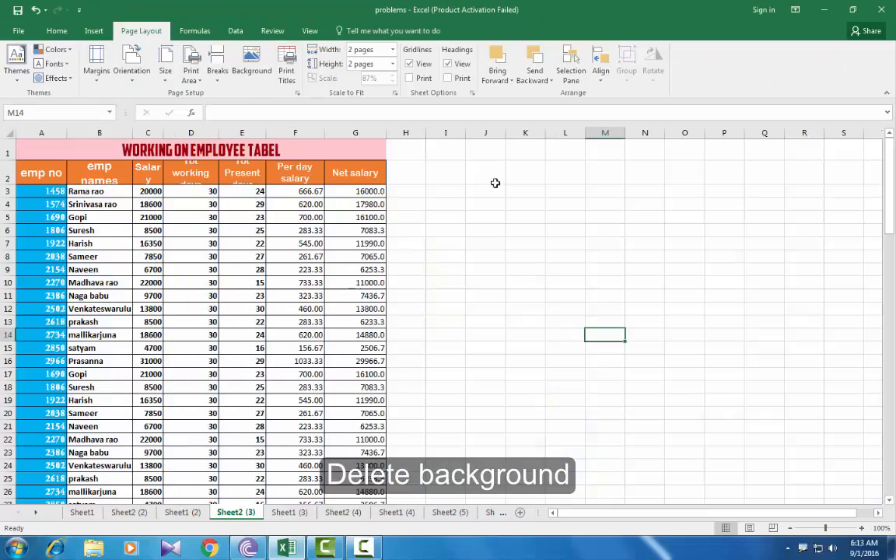